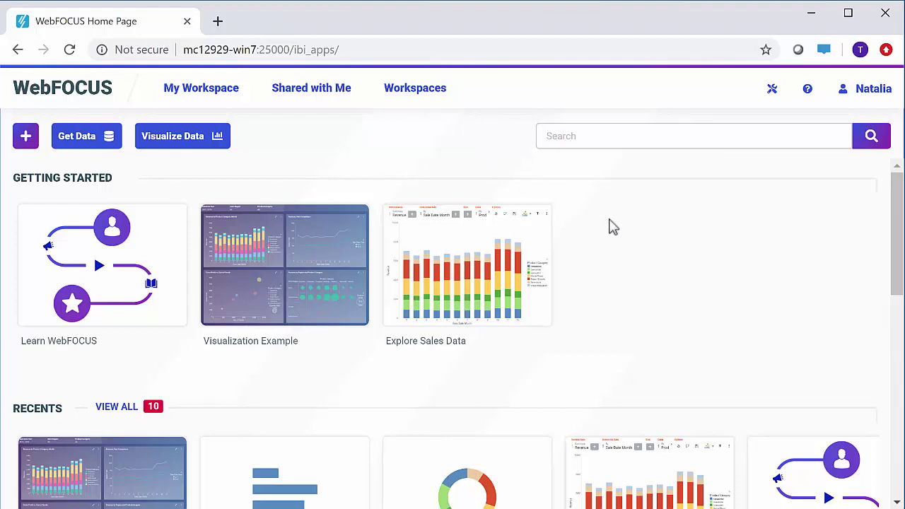
- Scroll down the home page and page the Recents carousel to its end
{"action": "scroll", "coordinate": [897, 274], "scroll_direction": "down", "scroll_amount": 1}
{"action": "left_click_drag", "start_coordinate": [897, 274], "coordinate": [897, 444]}
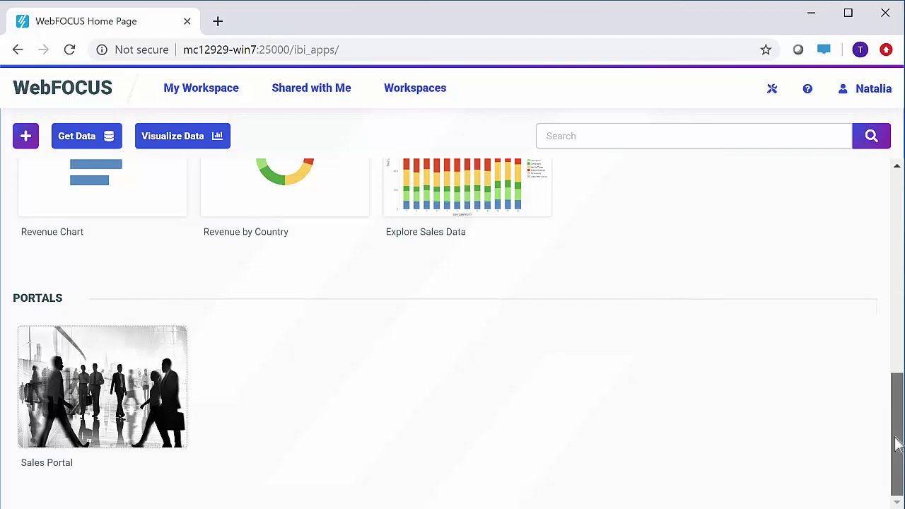
{"action": "left_click_drag", "start_coordinate": [897, 444], "coordinate": [875, 160]}
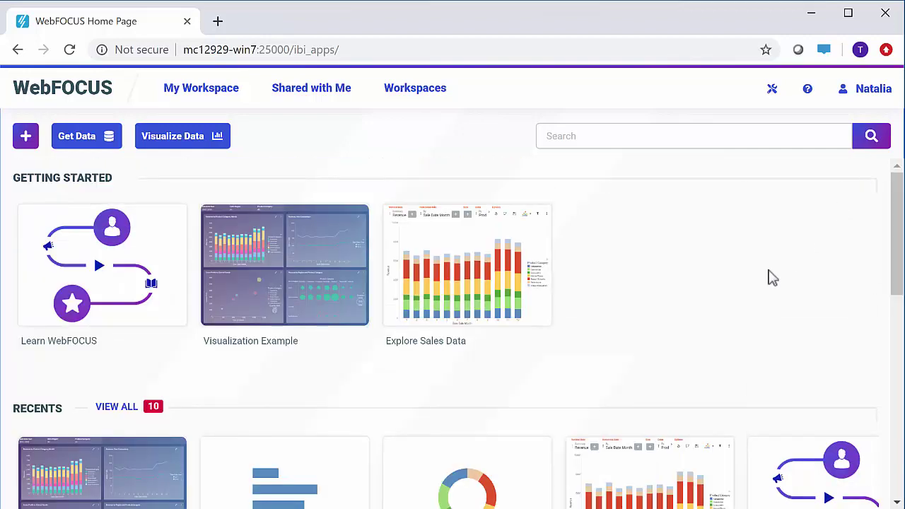
{"action": "scroll", "coordinate": [538, 368], "scroll_direction": "down", "scroll_amount": 2}
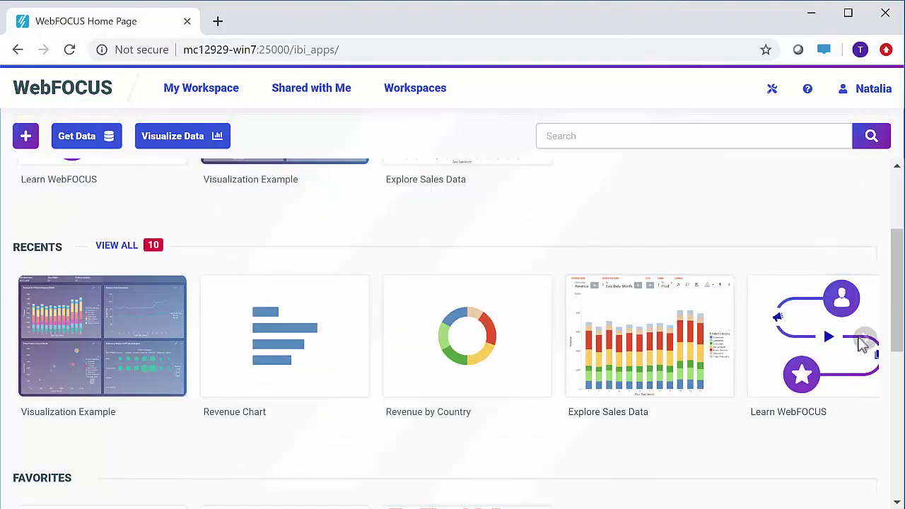
{"action": "left_click", "coordinate": [866, 340]}
{"action": "left_click", "coordinate": [866, 340]}
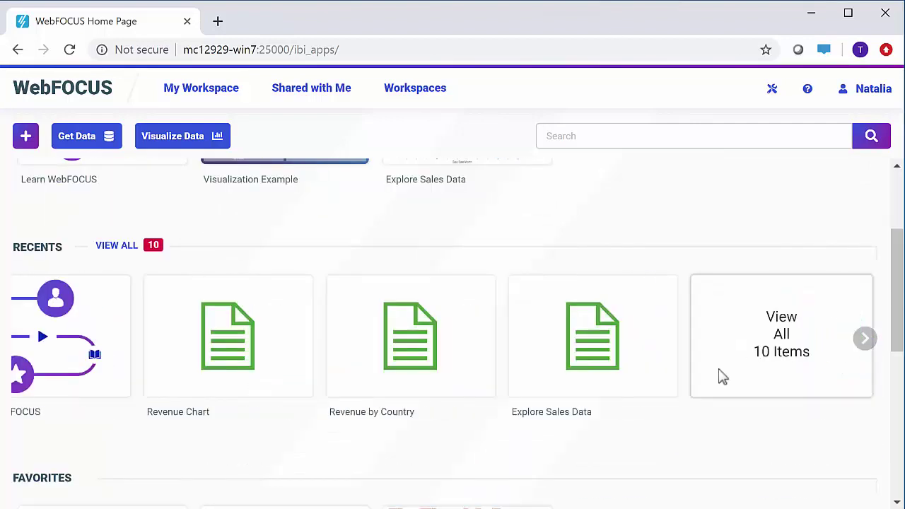
- View the full list of 10 recent items twice, returning to the home page each time
{"action": "left_click", "coordinate": [121, 247]}
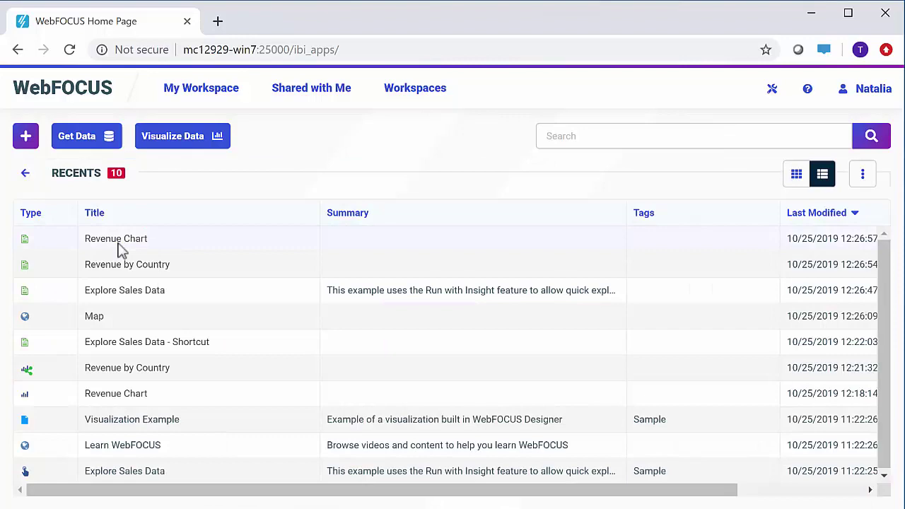
{"action": "left_click", "coordinate": [25, 175]}
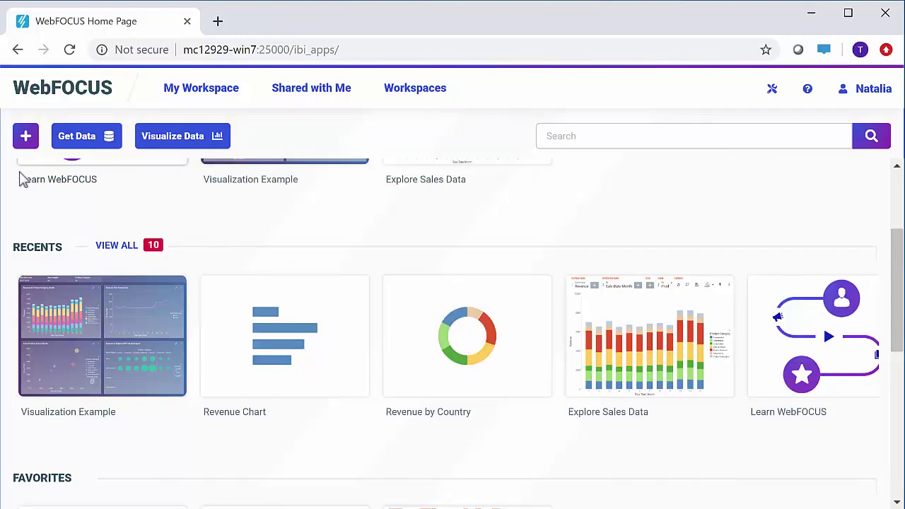
{"action": "left_click", "coordinate": [116, 246]}
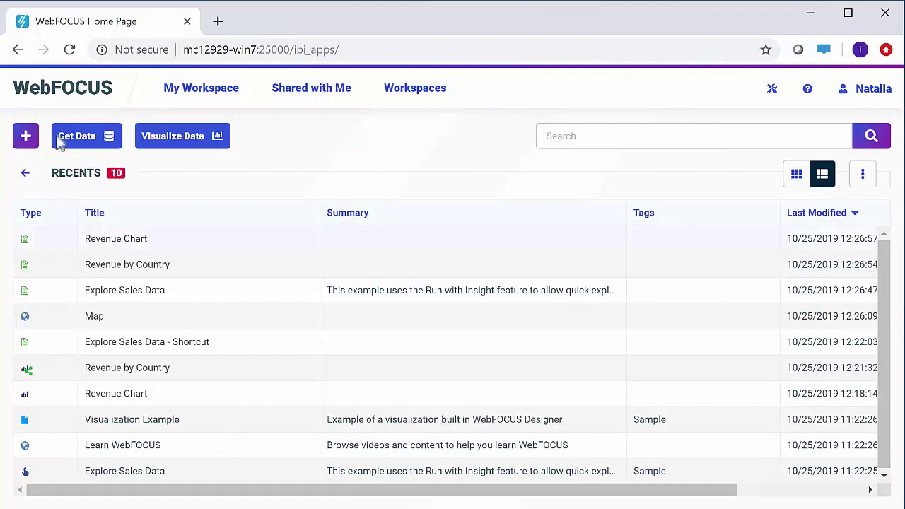
{"action": "left_click", "coordinate": [69, 91]}
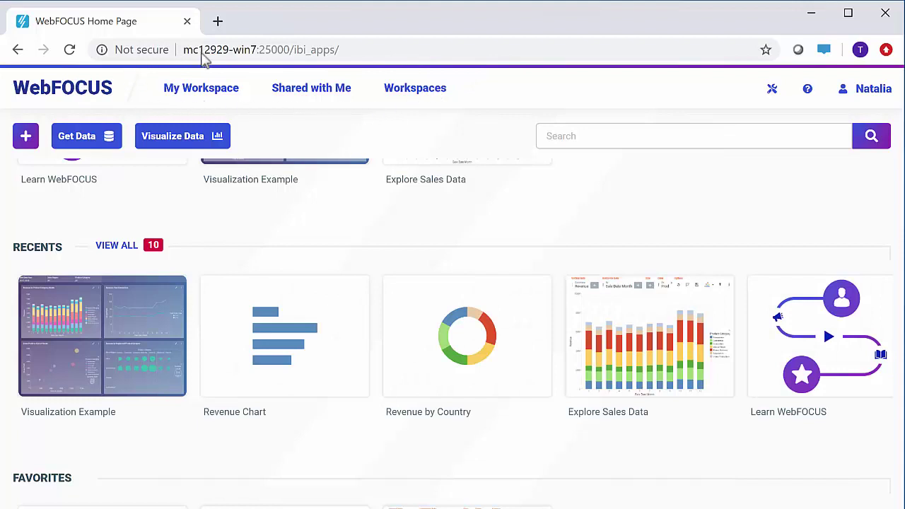
- Open My Workspace, try table view, return to thumbnail cards and scroll through them
{"action": "left_click", "coordinate": [198, 95]}
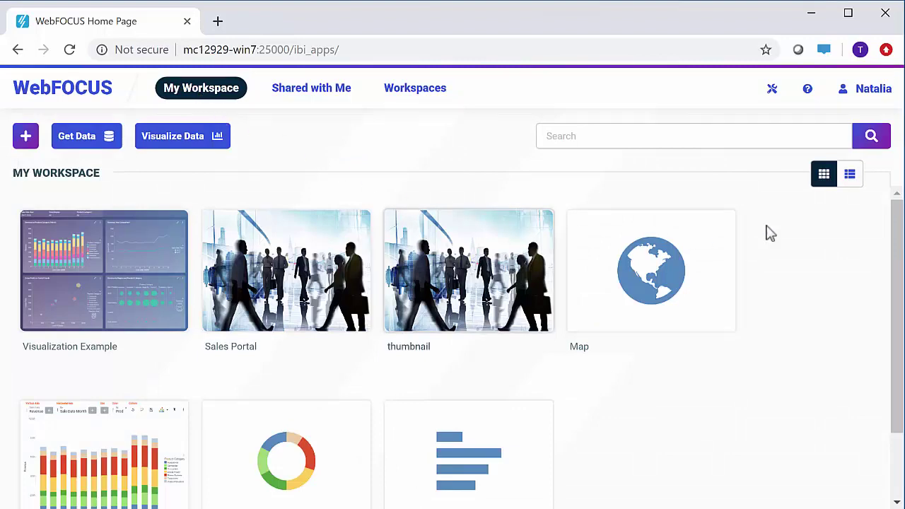
{"action": "left_click", "coordinate": [849, 175]}
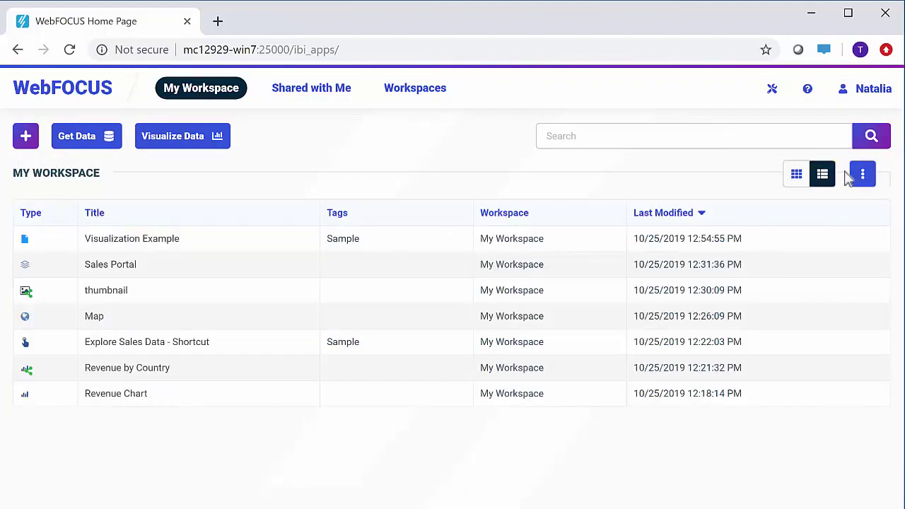
{"action": "left_click", "coordinate": [795, 174]}
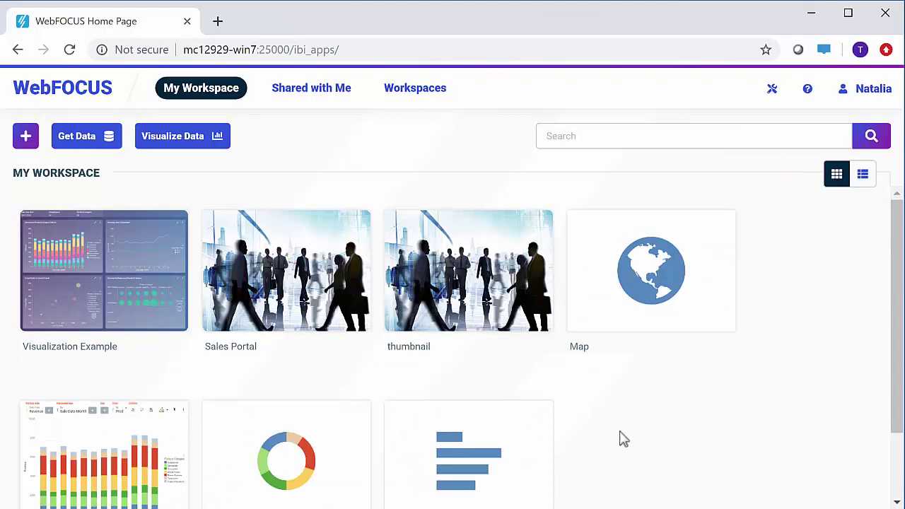
{"action": "scroll", "coordinate": [620, 439], "scroll_direction": "down", "scroll_amount": 2}
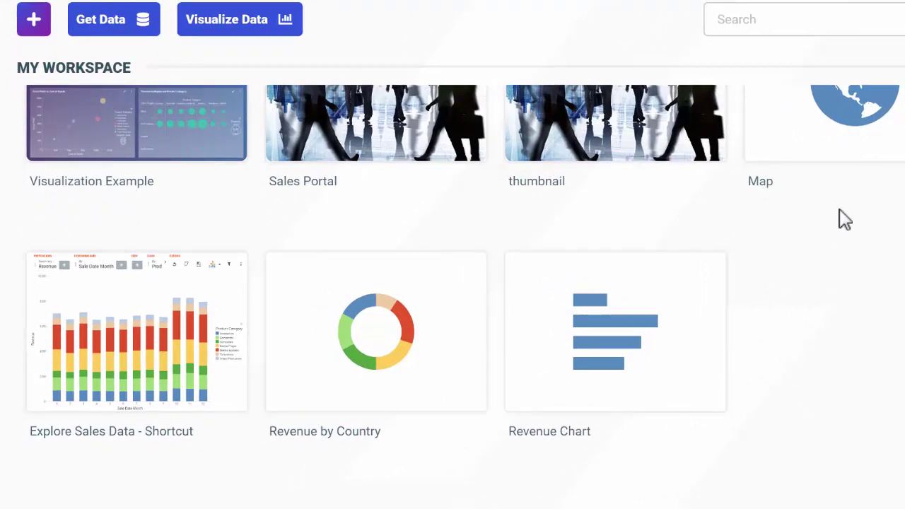
{"action": "scroll", "coordinate": [840, 210], "scroll_direction": "up", "scroll_amount": 2}
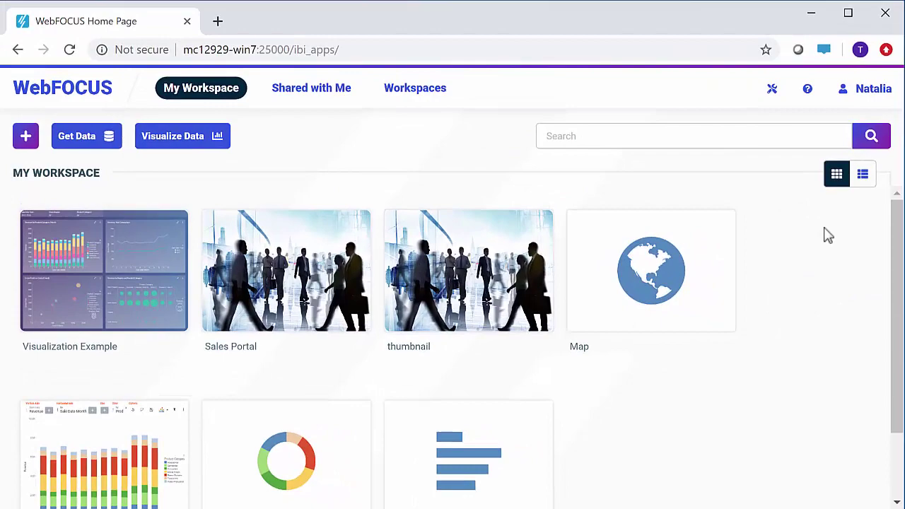
- Show My Workspace items as a table sorted by Title in reverse order
{"action": "left_click", "coordinate": [863, 175]}
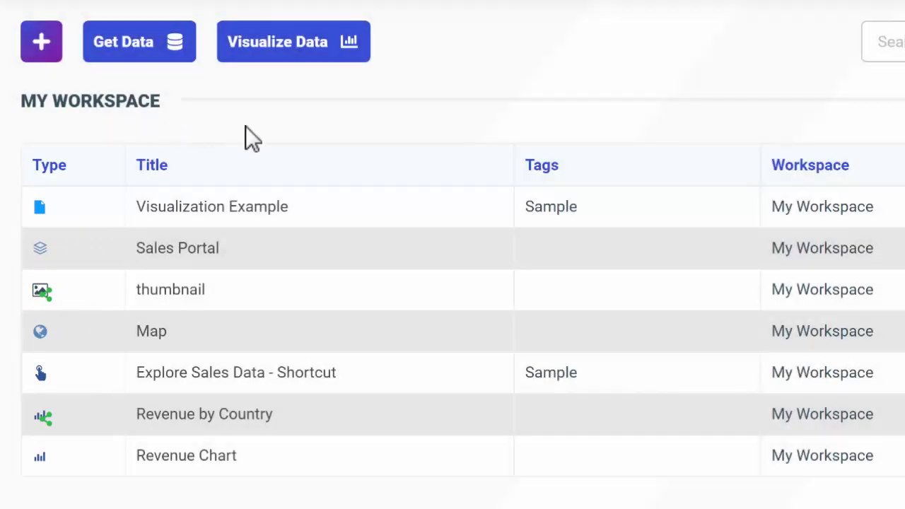
{"action": "left_click", "coordinate": [311, 159]}
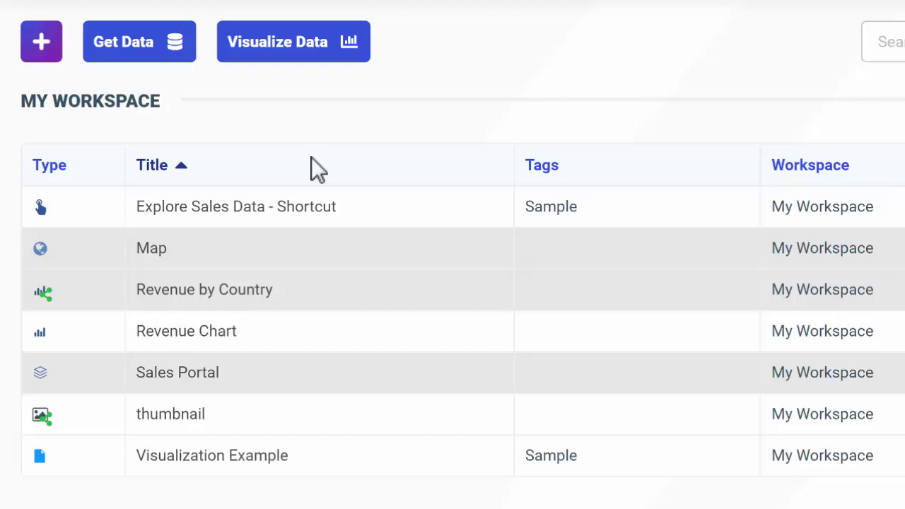
{"action": "left_click", "coordinate": [311, 159]}
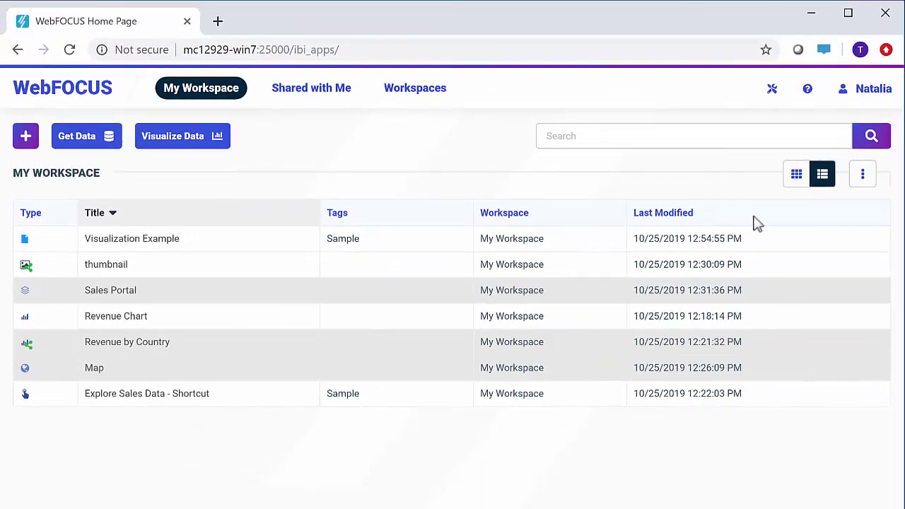
- Add a File Size column to the table, then go to Shared with Me
{"action": "left_click", "coordinate": [863, 174]}
{"action": "left_click", "coordinate": [820, 356]}
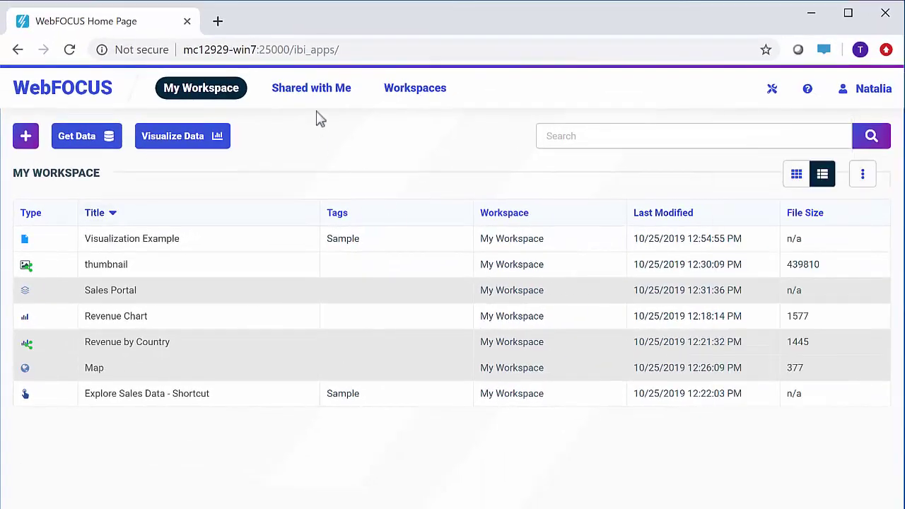
{"action": "left_click", "coordinate": [322, 89]}
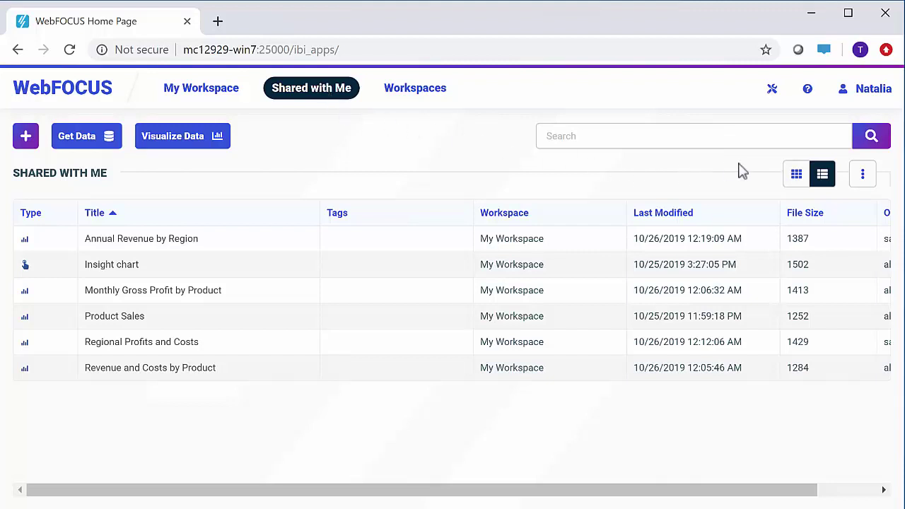
- Show the shared items as thumbnail tiles, then go to Workspaces at My Content
{"action": "left_click", "coordinate": [797, 176]}
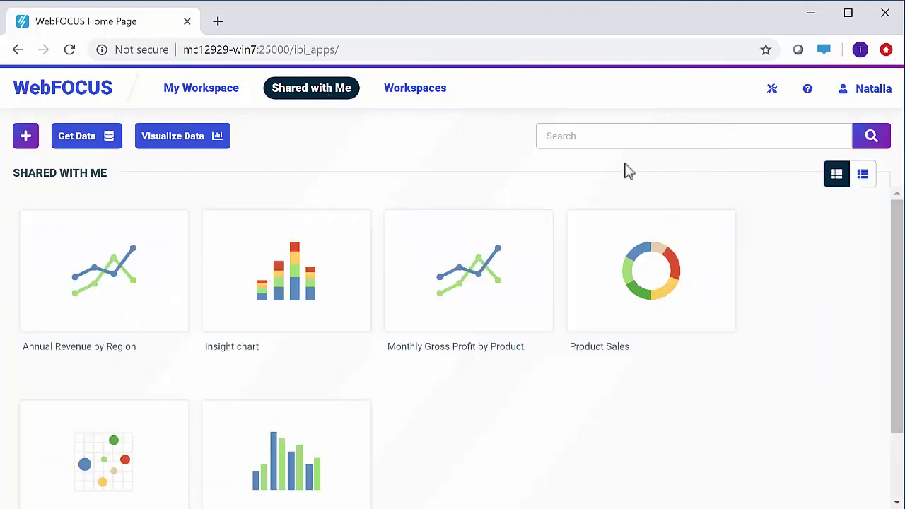
{"action": "left_click", "coordinate": [415, 94]}
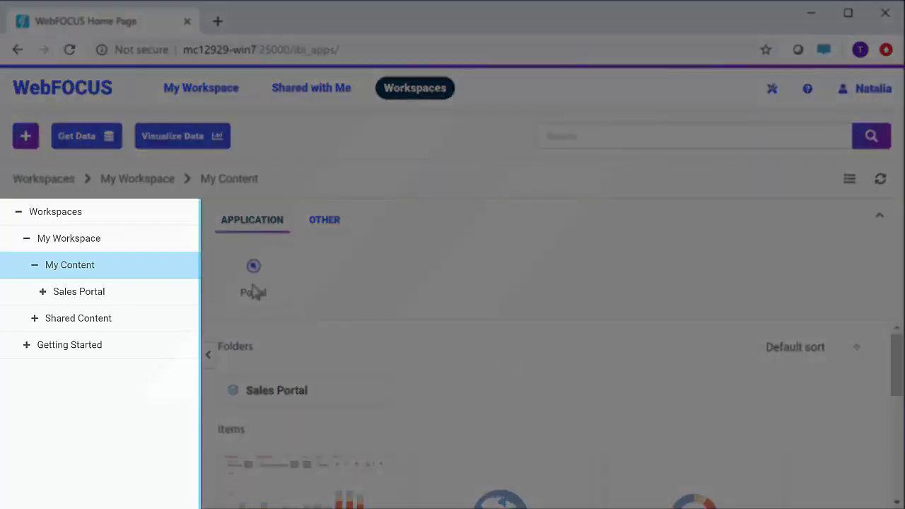
- Browse into My Workspace and Shared Content, then return to the top Workspaces level
{"action": "left_click", "coordinate": [134, 212]}
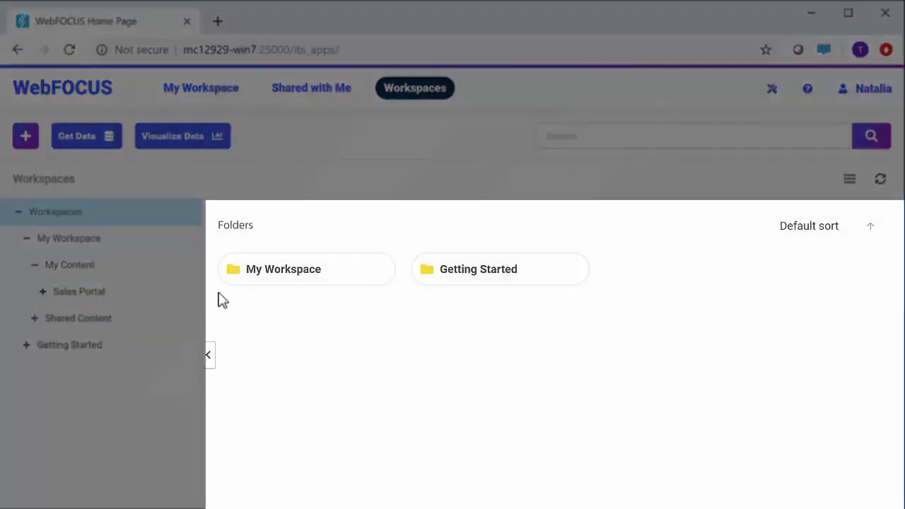
{"action": "double_click", "coordinate": [317, 280]}
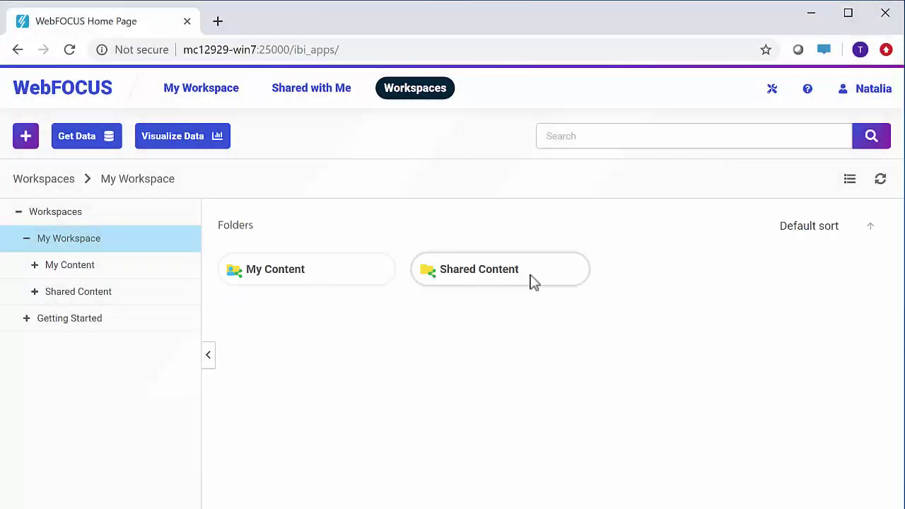
{"action": "double_click", "coordinate": [534, 281]}
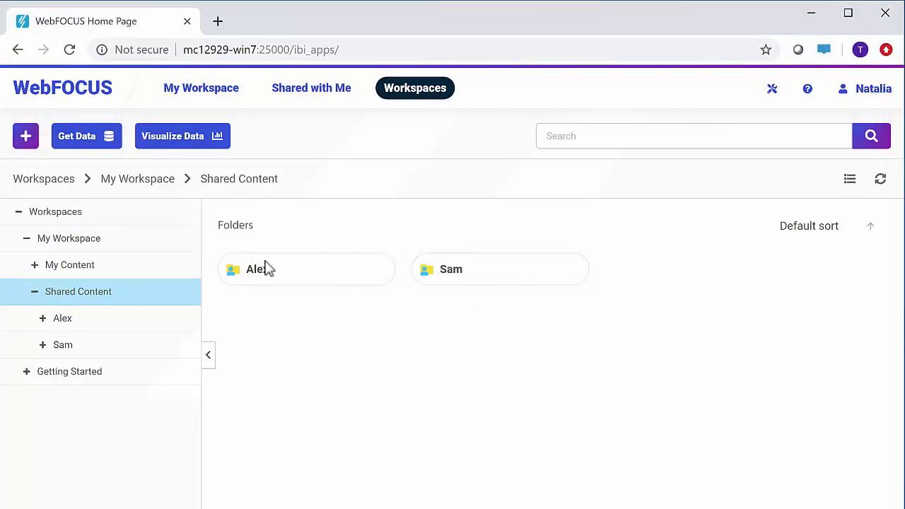
{"action": "left_click", "coordinate": [144, 244]}
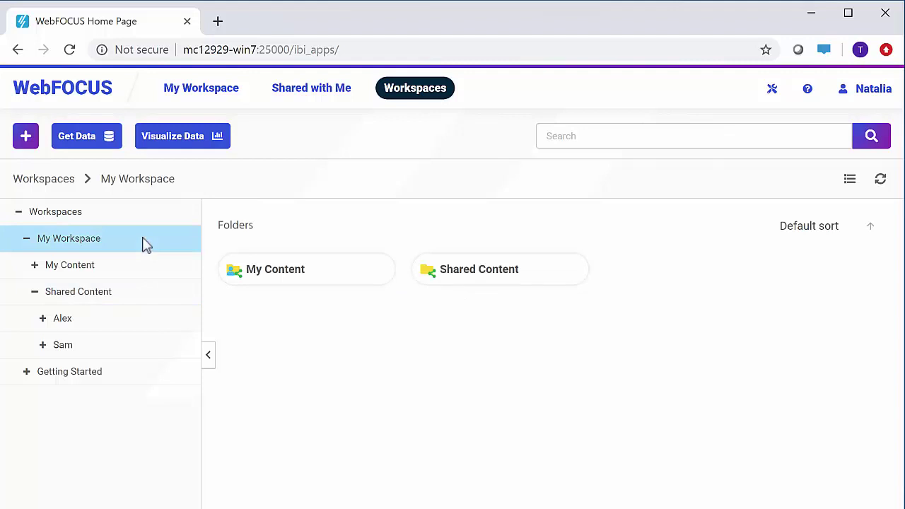
{"action": "left_click", "coordinate": [41, 179]}
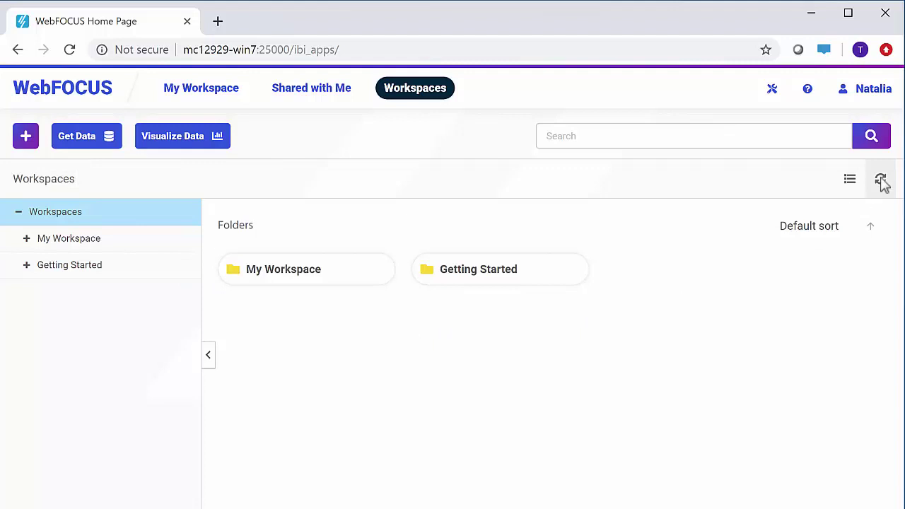
- Toggle list and tile views, then enter Shared Content and the first user's folder
{"action": "left_click", "coordinate": [850, 186]}
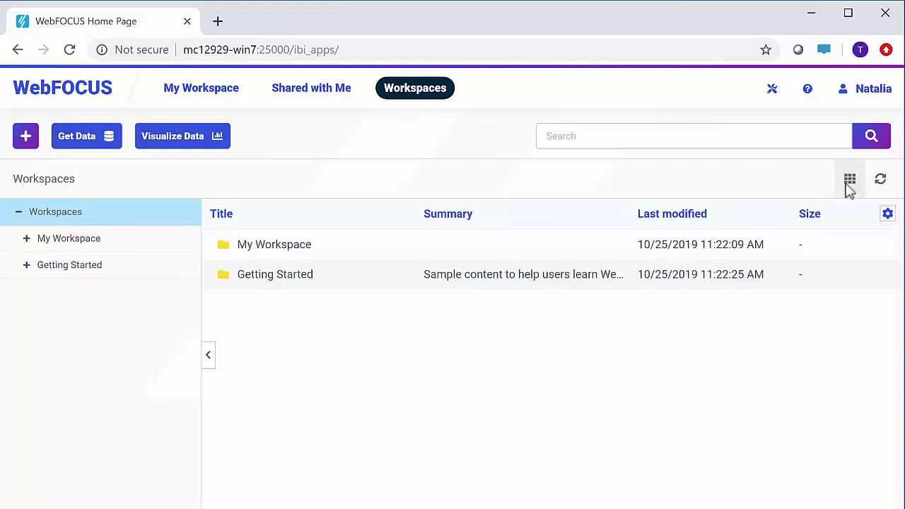
{"action": "left_click", "coordinate": [850, 185]}
{"action": "left_click", "coordinate": [373, 276]}
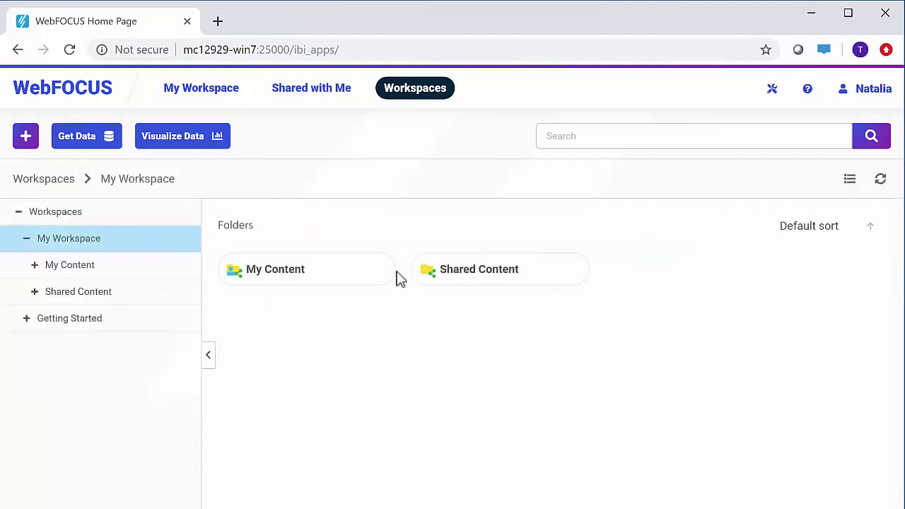
{"action": "left_click", "coordinate": [455, 280]}
{"action": "left_click", "coordinate": [369, 275]}
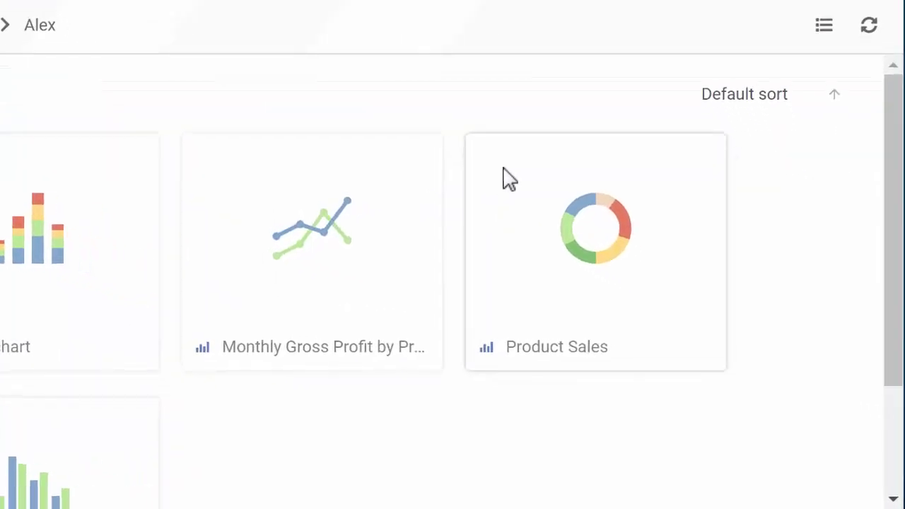
{"action": "right_click", "coordinate": [509, 179]}
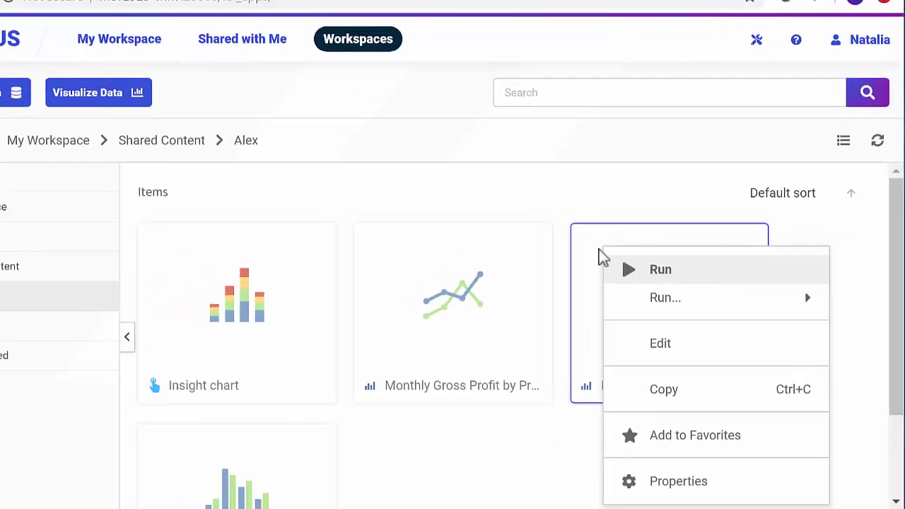
{"action": "left_click", "coordinate": [667, 184]}
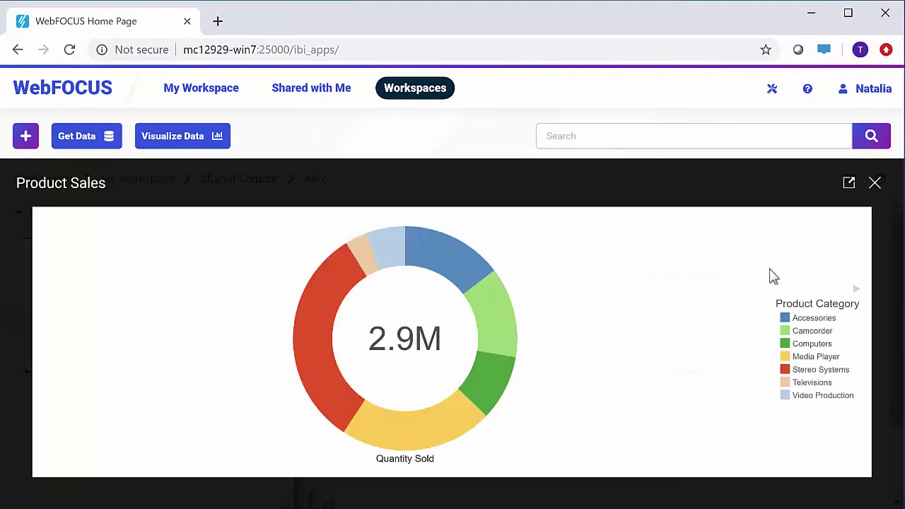
{"action": "left_click", "coordinate": [875, 184]}
{"action": "right_click", "coordinate": [643, 282]}
{"action": "mouse_move", "coordinate": [667, 323]}
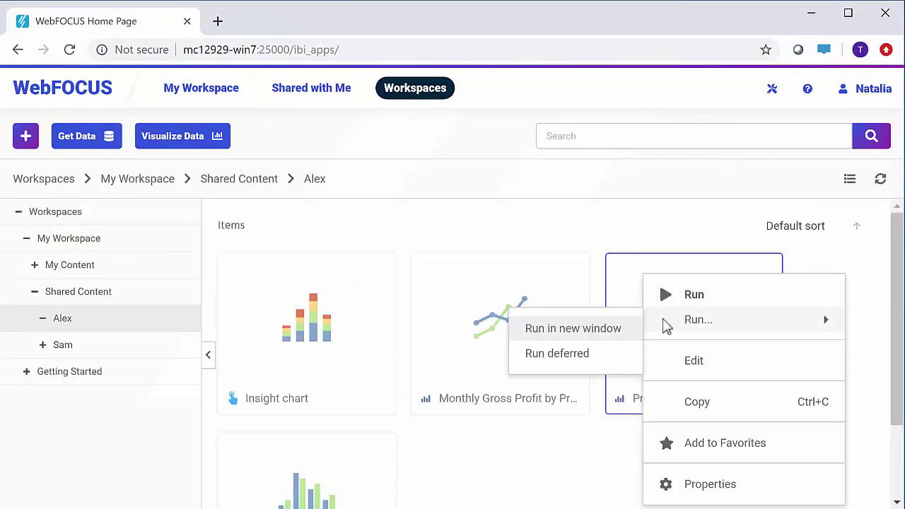
{"action": "left_click", "coordinate": [626, 334]}
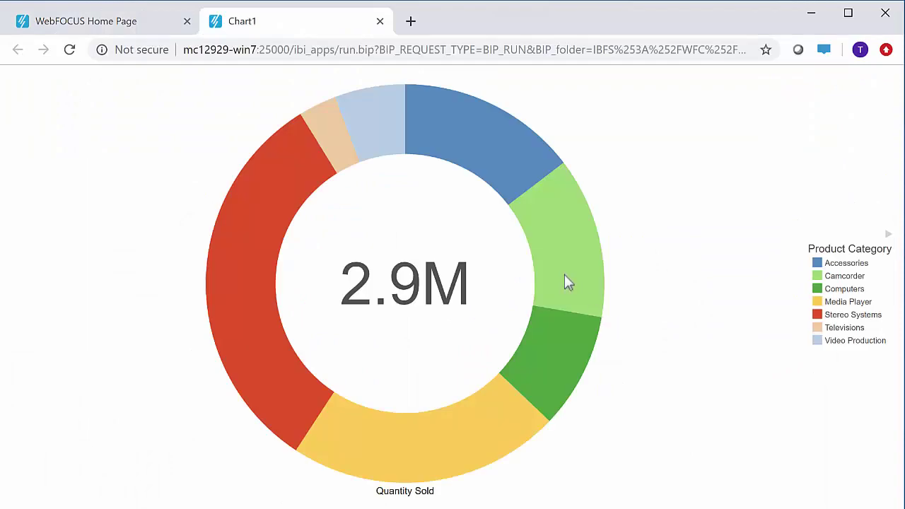
{"action": "left_click", "coordinate": [380, 21]}
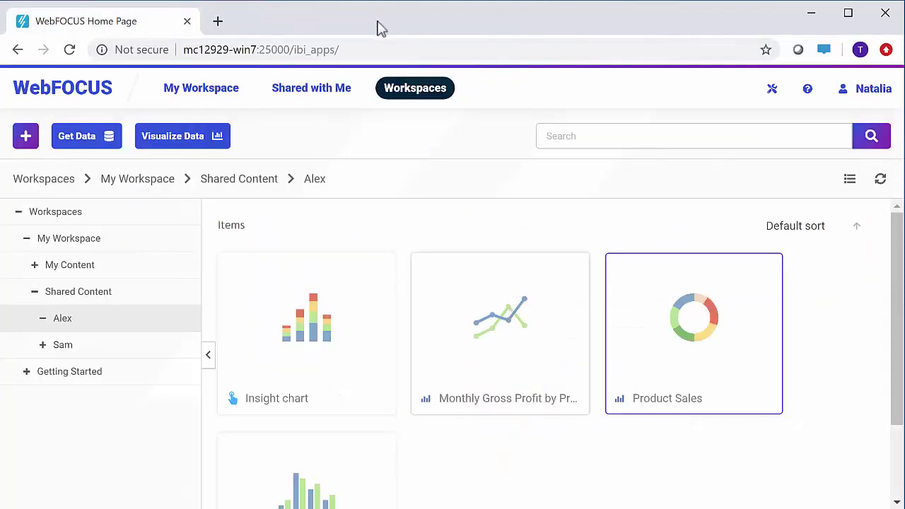
- Copy the Product Sales chart and paste it into the My Content folder
{"action": "right_click", "coordinate": [634, 275]}
{"action": "left_click", "coordinate": [658, 402]}
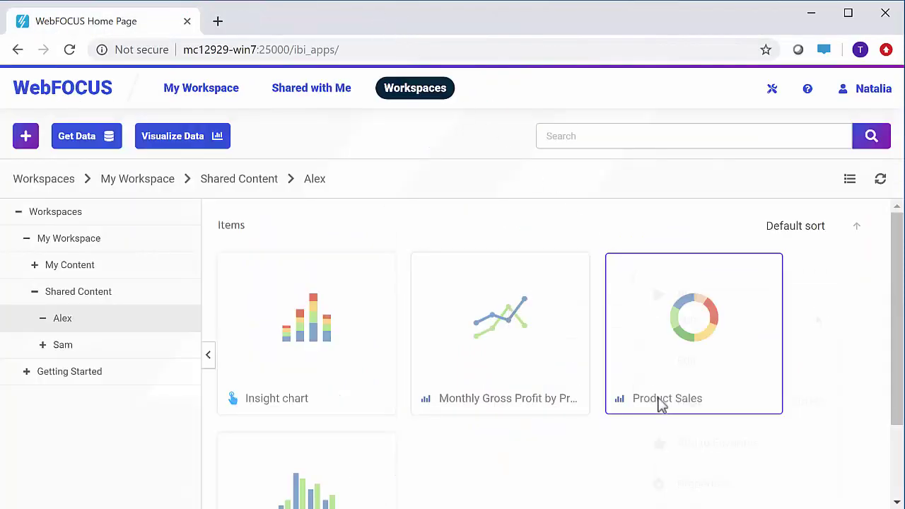
{"action": "left_click", "coordinate": [117, 268]}
{"action": "scroll", "coordinate": [811, 400], "scroll_direction": "down", "scroll_amount": 3}
{"action": "right_click", "coordinate": [810, 396]}
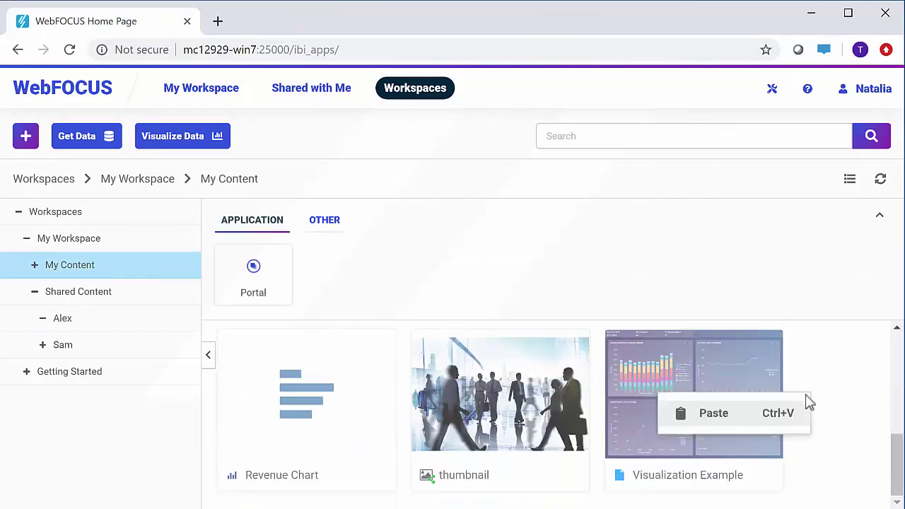
{"action": "left_click", "coordinate": [742, 416]}
{"action": "scroll", "coordinate": [740, 420], "scroll_direction": "down", "scroll_amount": 3}
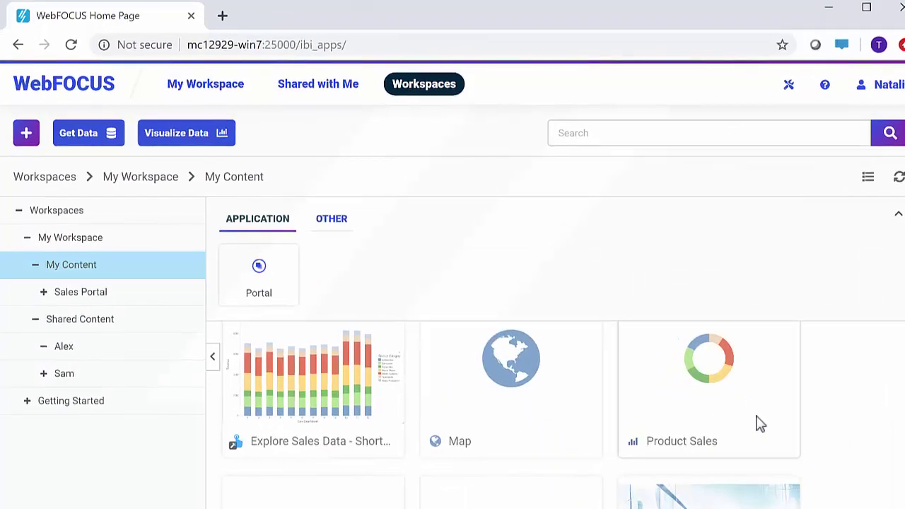
- Review the create panel and OTHER tab, then collapse the My Content action bar
{"action": "left_click", "coordinate": [26, 133]}
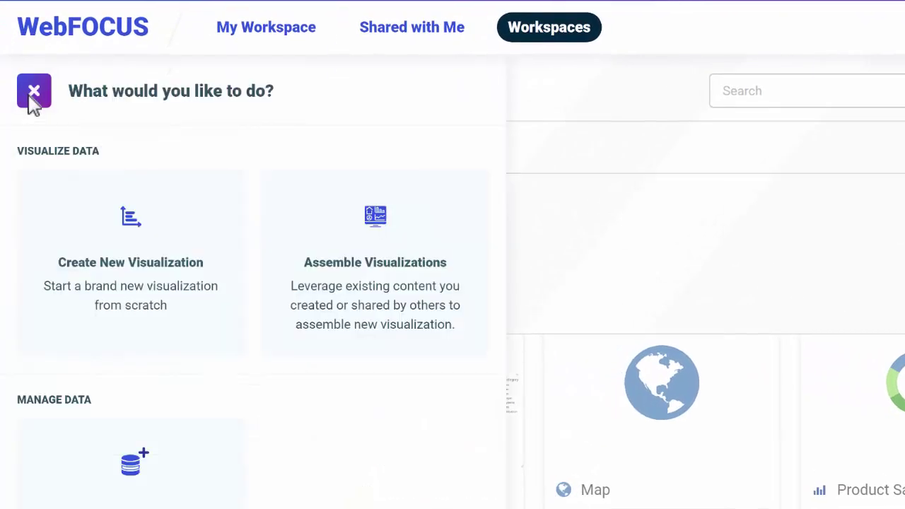
{"action": "left_click", "coordinate": [33, 93]}
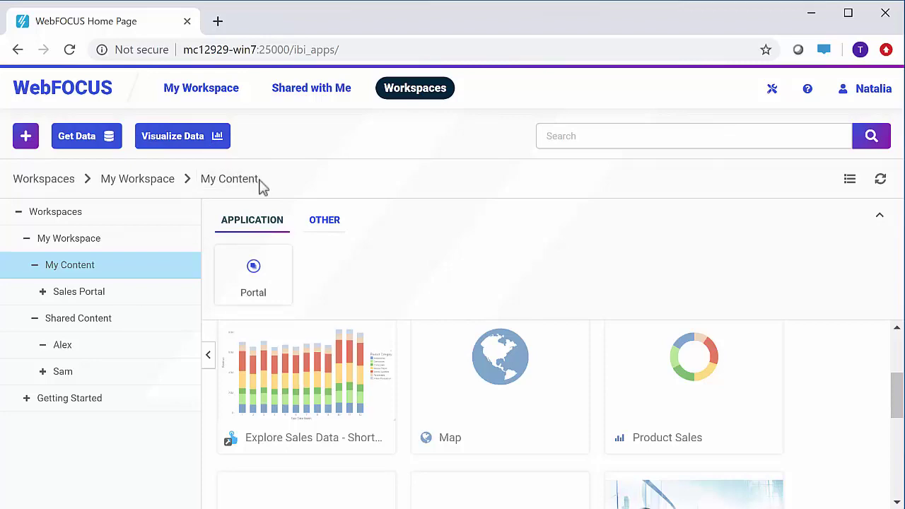
{"action": "left_click", "coordinate": [315, 220]}
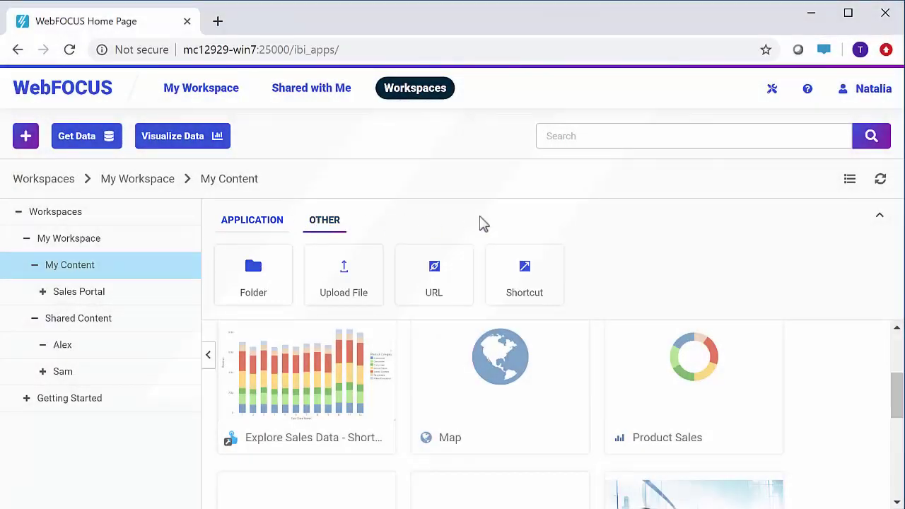
{"action": "left_click", "coordinate": [879, 218]}
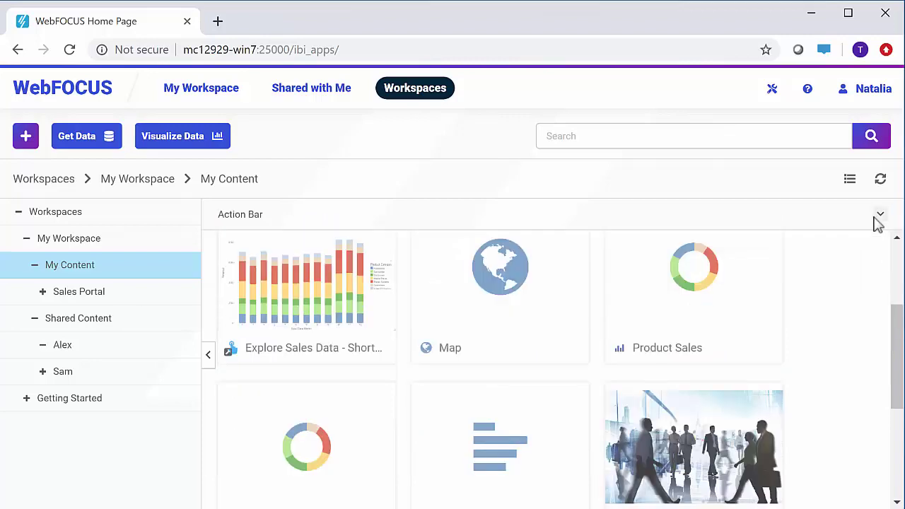
- Open the user menu showing Change Password, Sign Out and Legacy Homepage
{"action": "left_click", "coordinate": [865, 89]}
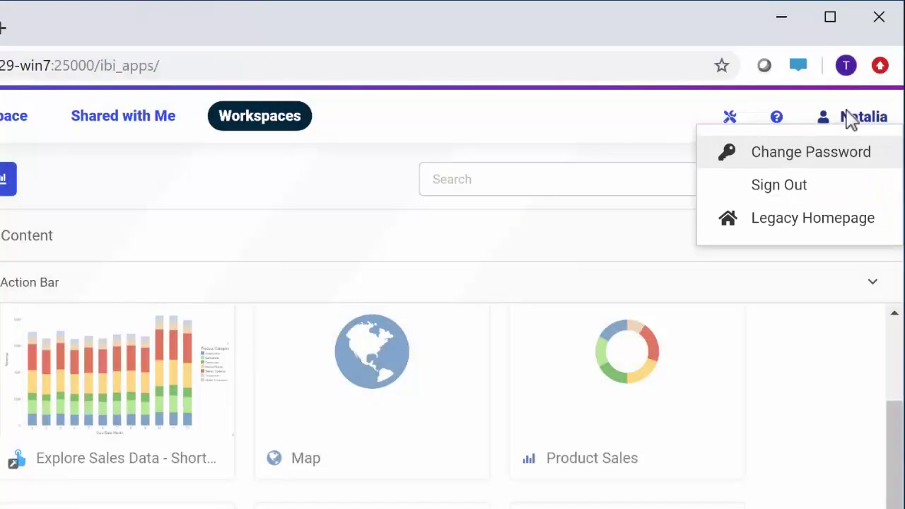